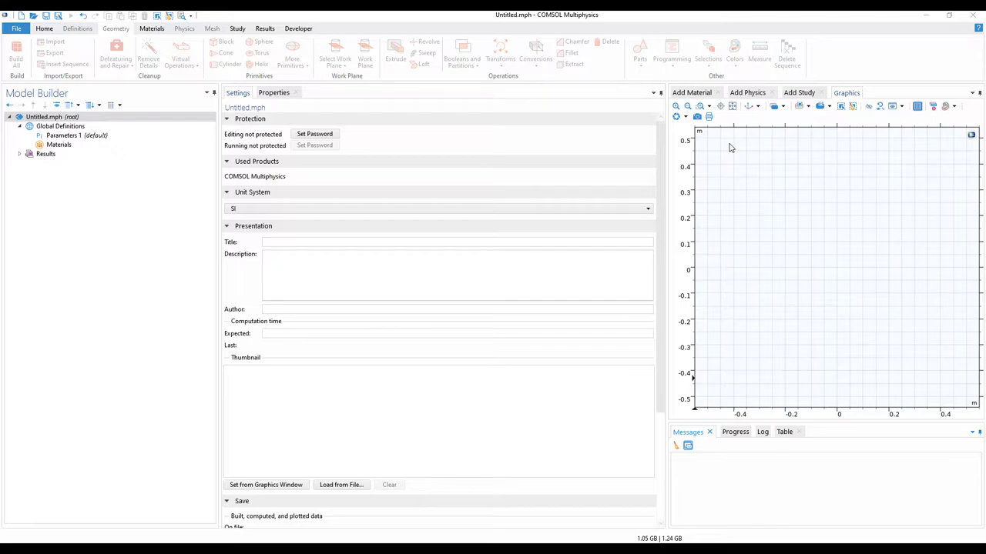
Step: Add a 2D component with Geometry 1 under the model root
{"action": "left_click", "coordinate": [66, 117]}
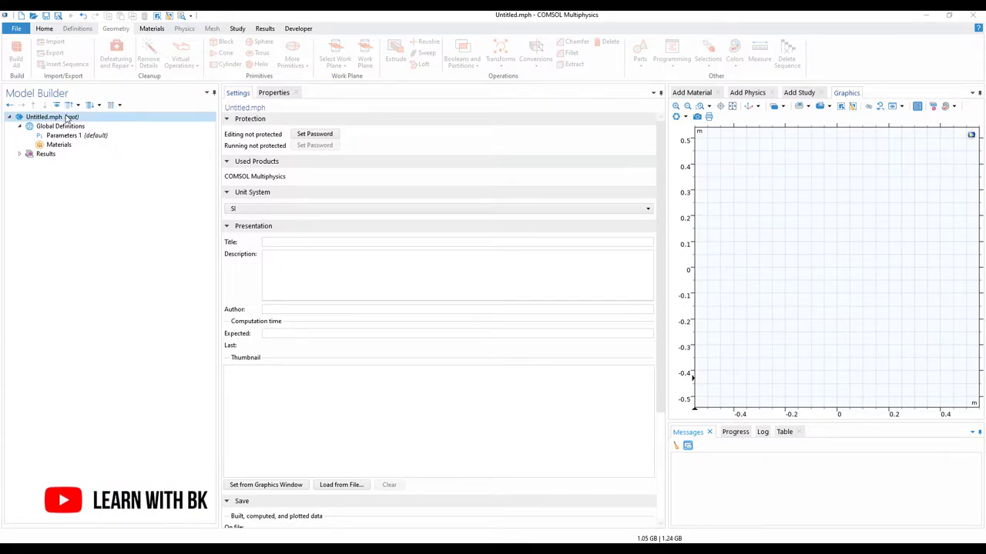
{"action": "right_click", "coordinate": [67, 118]}
{"action": "mouse_move", "coordinate": [171, 125]}
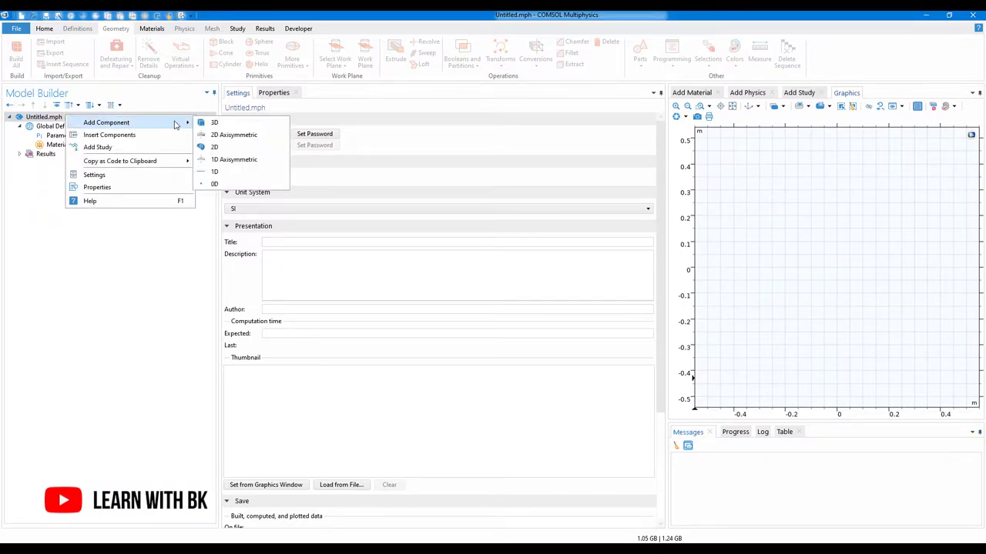
{"action": "left_click", "coordinate": [241, 150]}
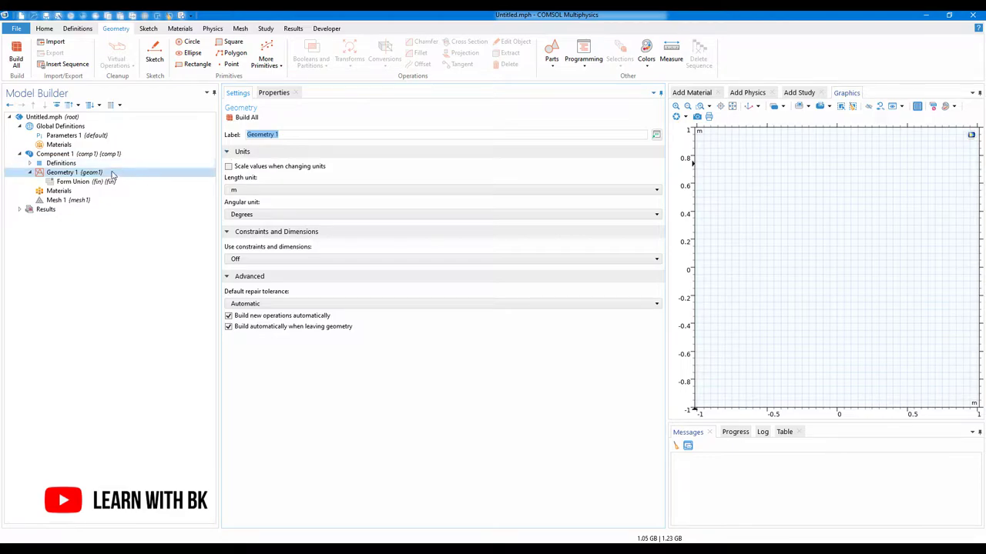
Step: In Parameters 1, define a = 1[mm] and b = a/sqrt(3)
{"action": "left_click", "coordinate": [94, 137]}
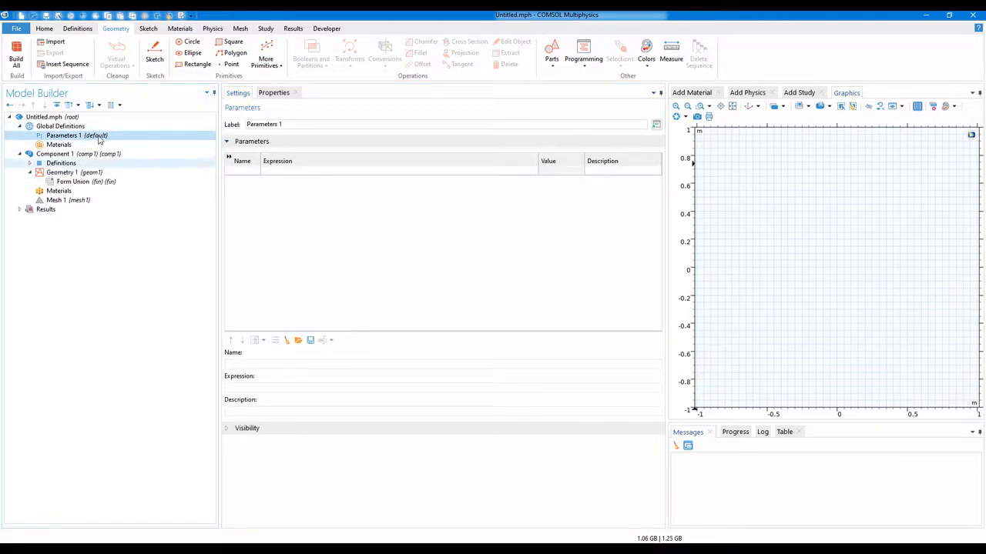
{"action": "left_click", "coordinate": [244, 171]}
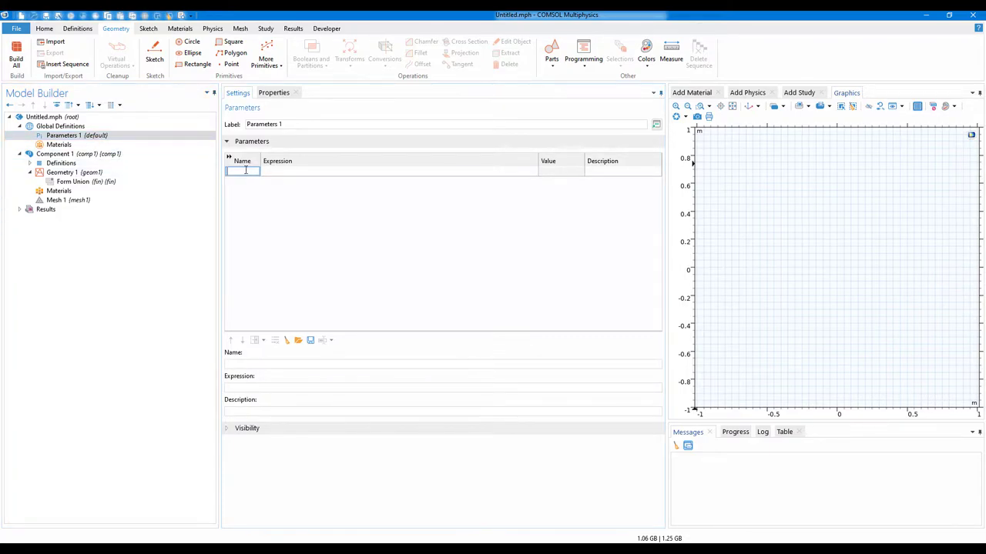
{"action": "type", "text": "a"}
{"action": "left_click", "coordinate": [294, 173]}
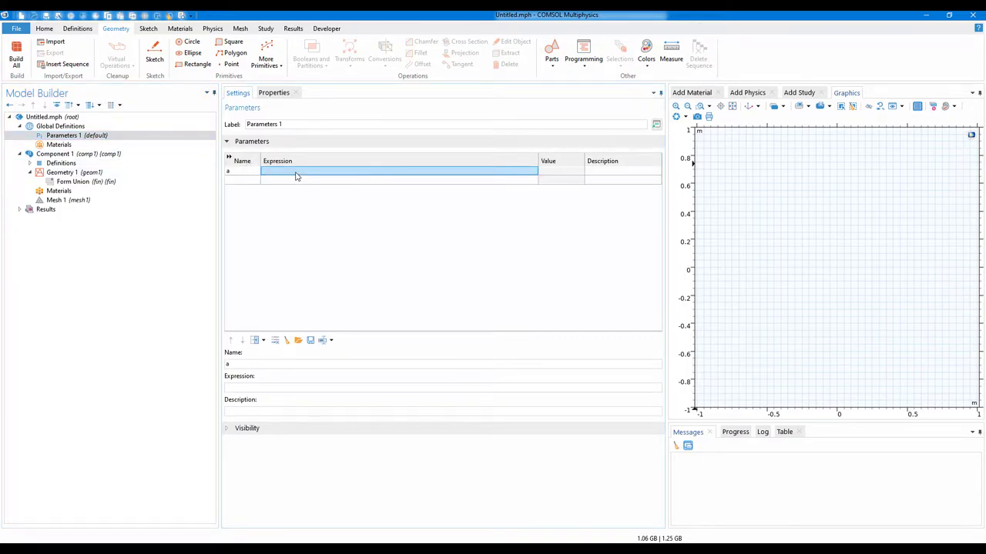
{"action": "left_click", "coordinate": [295, 171]}
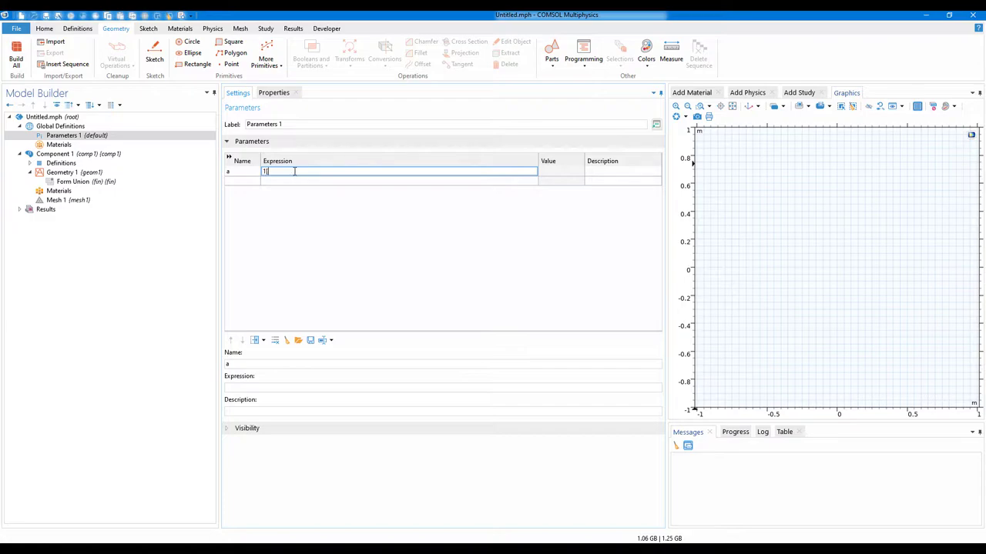
{"action": "left_click", "coordinate": [240, 181]}
{"action": "left_click", "coordinate": [249, 182]}
{"action": "type", "text": "b"}
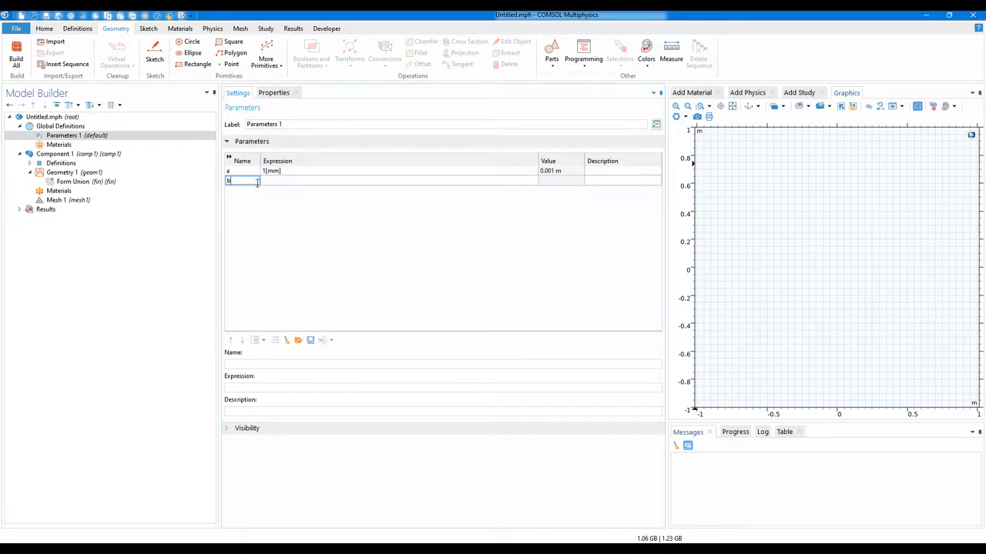
{"action": "left_click", "coordinate": [282, 185]}
{"action": "left_click", "coordinate": [282, 181]}
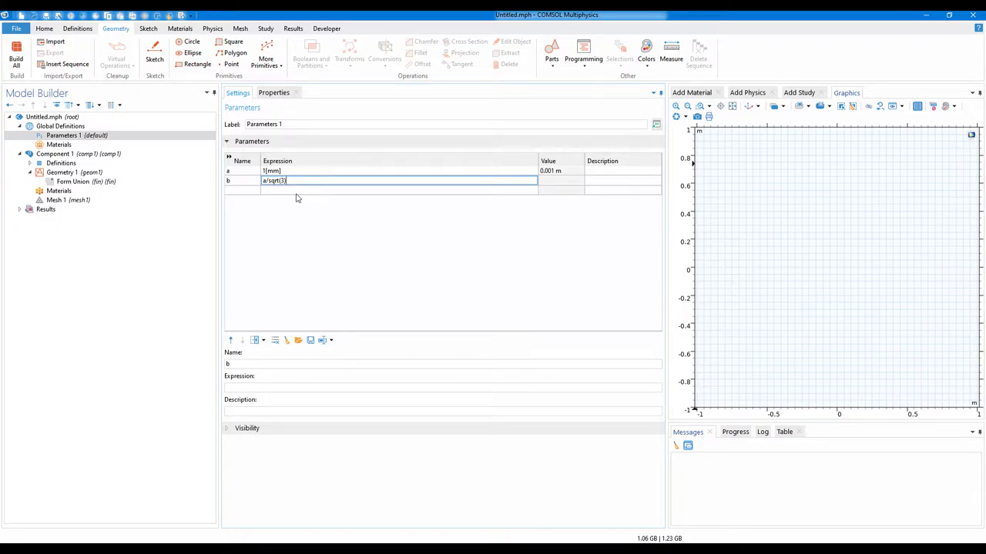
{"action": "left_click", "coordinate": [299, 192]}
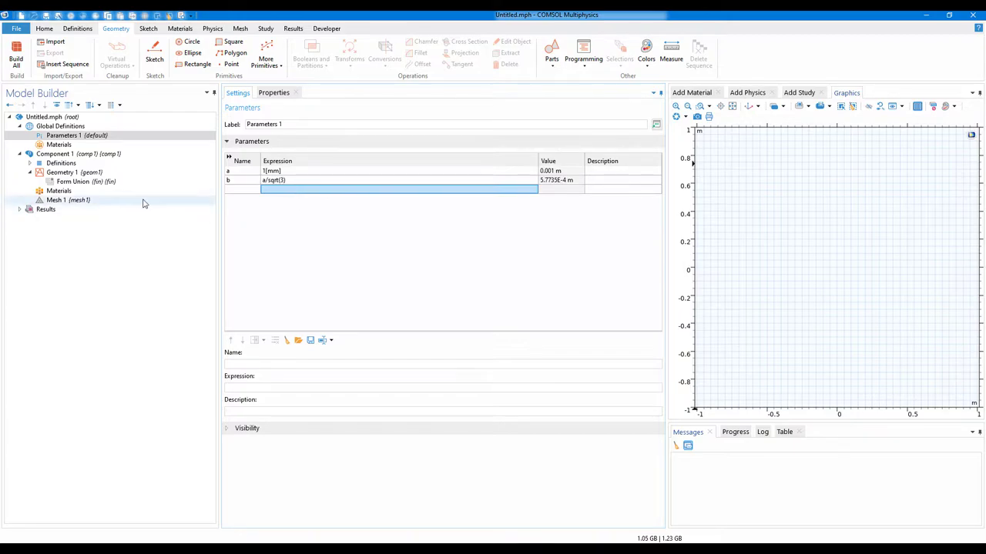
Step: Add a rectangle with width a and height b and build it
{"action": "left_click", "coordinate": [77, 174]}
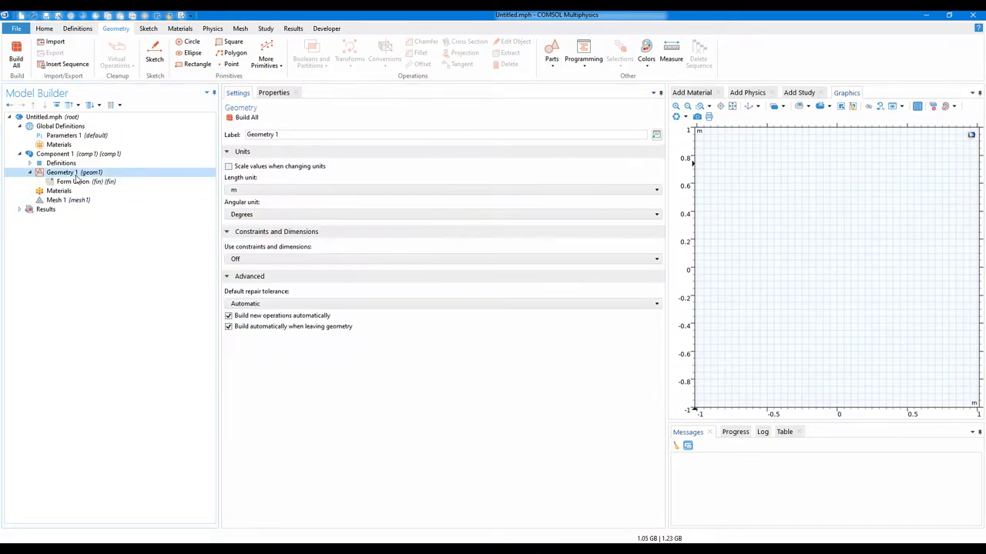
{"action": "left_click", "coordinate": [196, 65]}
{"action": "double_click", "coordinate": [290, 198]}
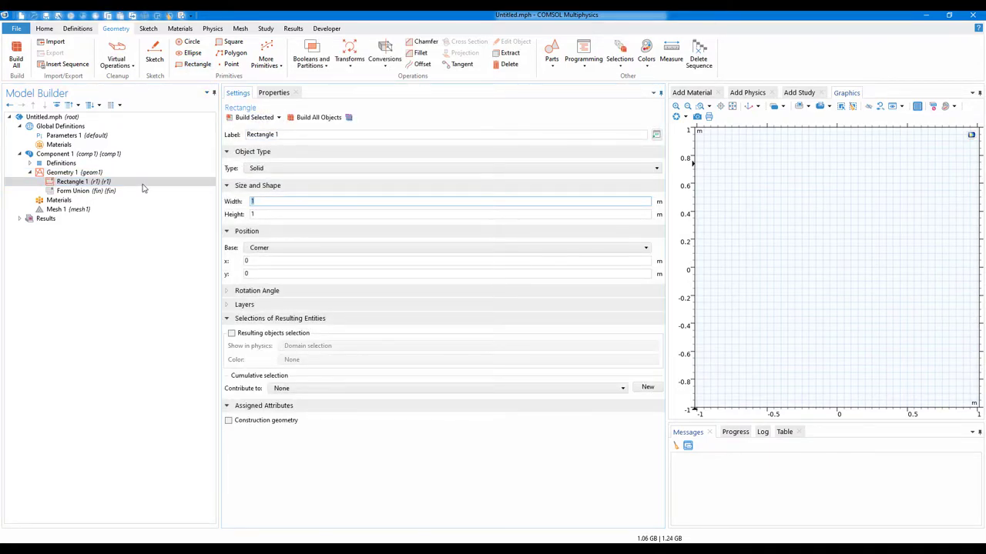
{"action": "type", "text": "a"}
{"action": "key", "text": "Tab"}
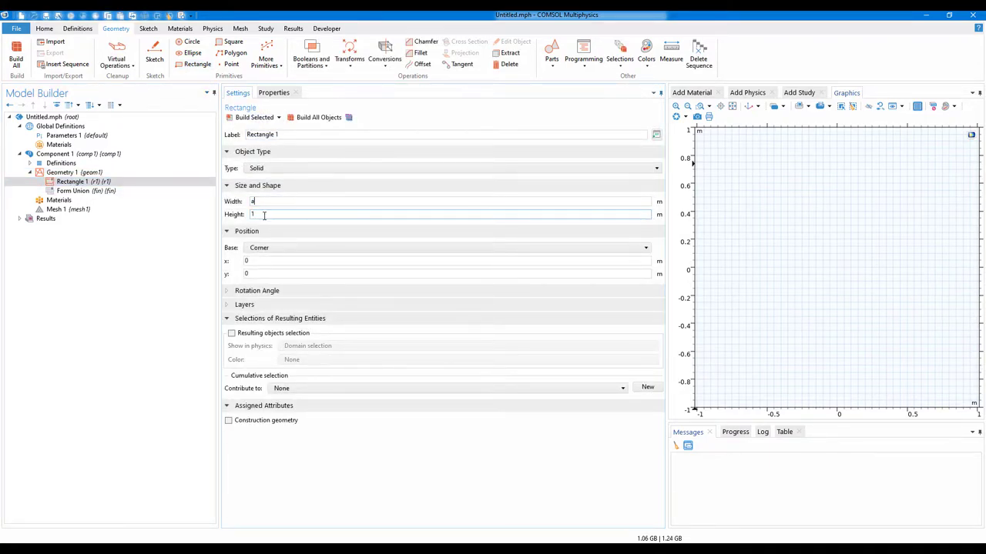
{"action": "type", "text": "b"}
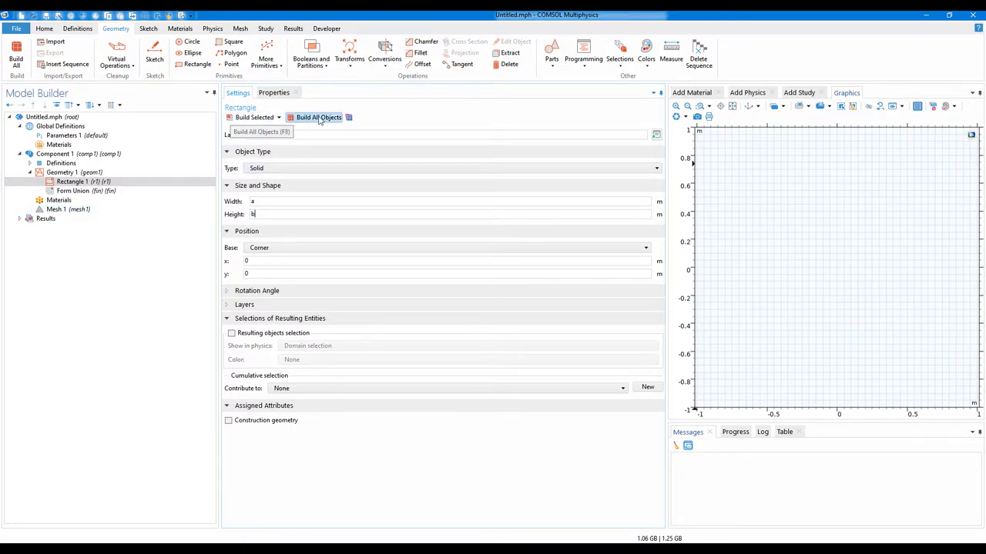
{"action": "left_click", "coordinate": [261, 119]}
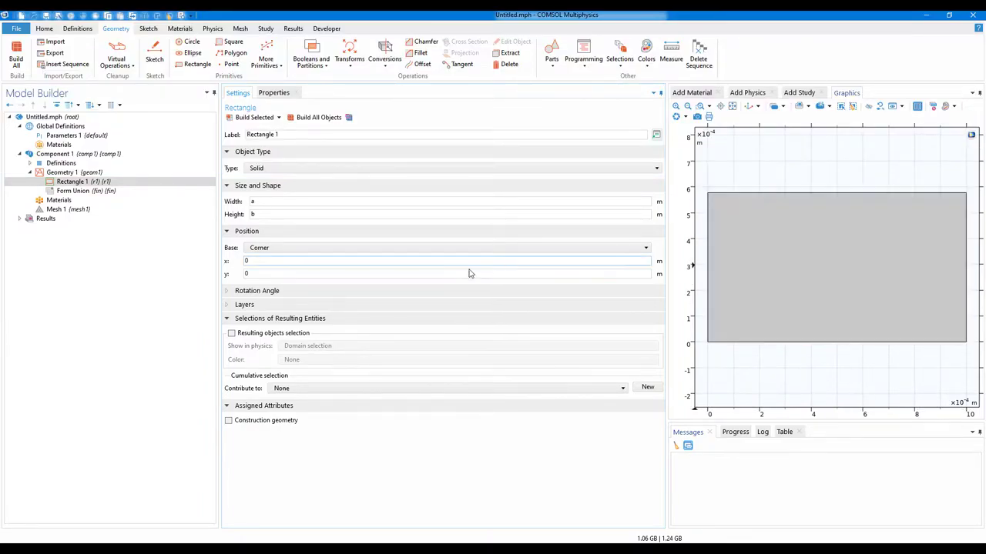
Step: Set the rectangle's position base to Center
{"action": "left_click", "coordinate": [254, 248]}
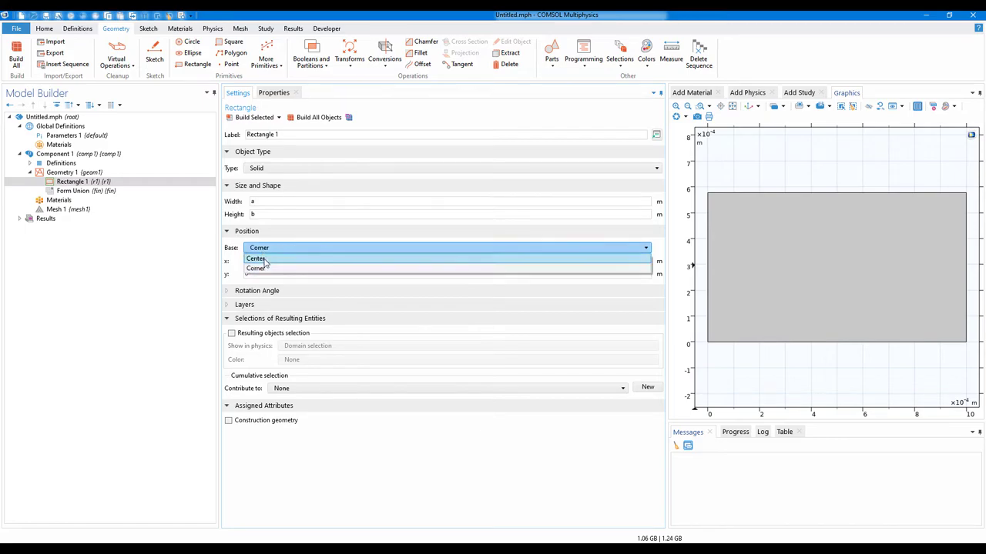
{"action": "left_click", "coordinate": [260, 258]}
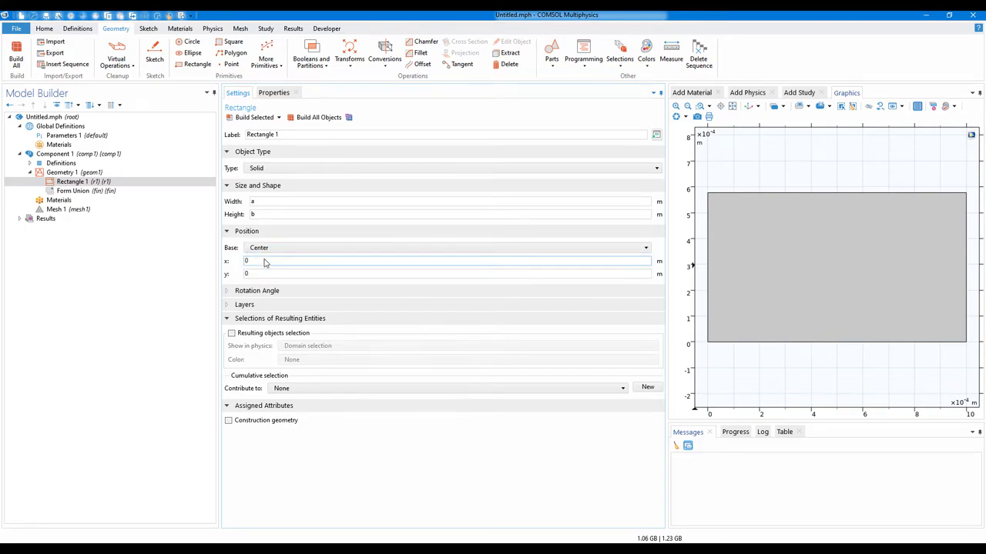
{"action": "left_click", "coordinate": [327, 68]}
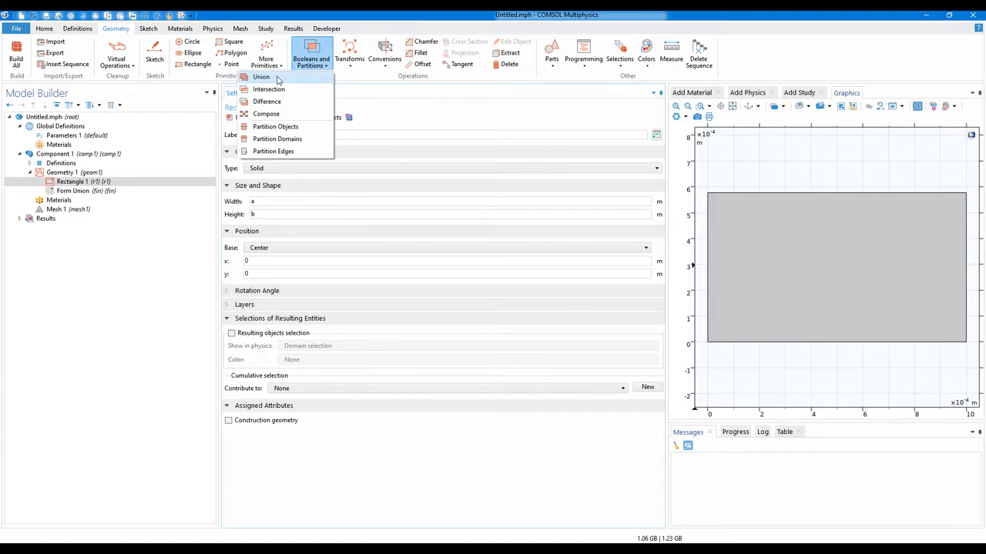
Step: Rotate copies of rectangle r1 by 60 and 120 degrees, keeping the original, and build
{"action": "left_click", "coordinate": [380, 85]}
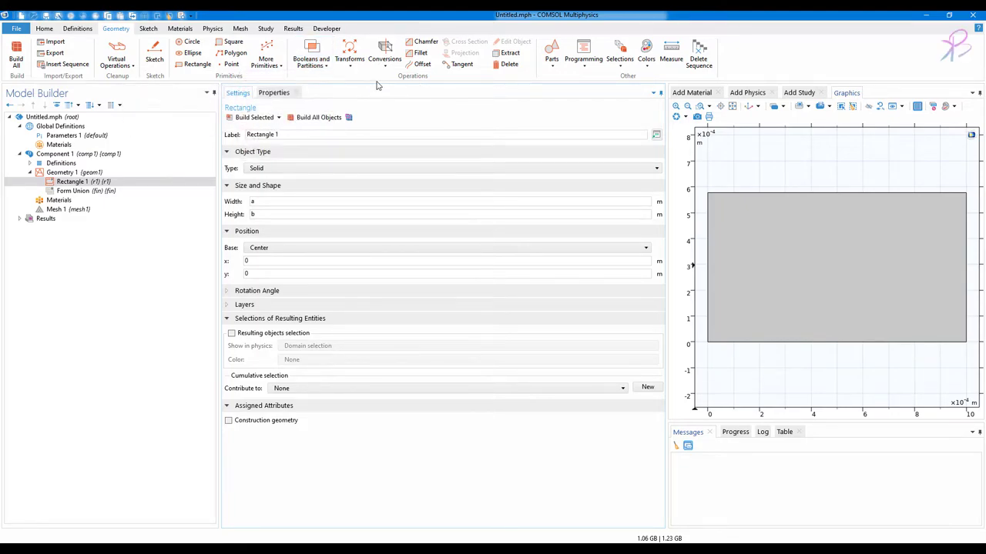
{"action": "left_click", "coordinate": [349, 68]}
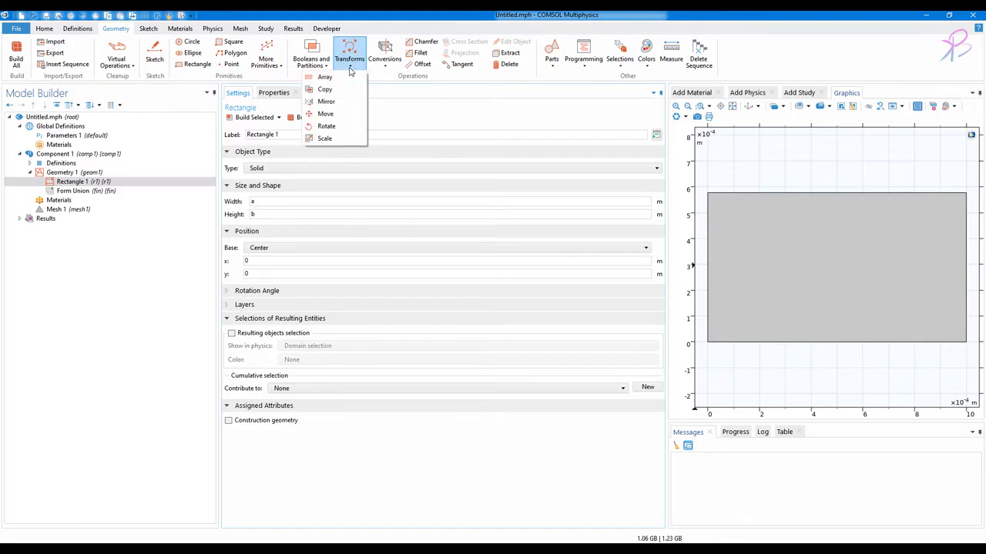
{"action": "left_click", "coordinate": [326, 125]}
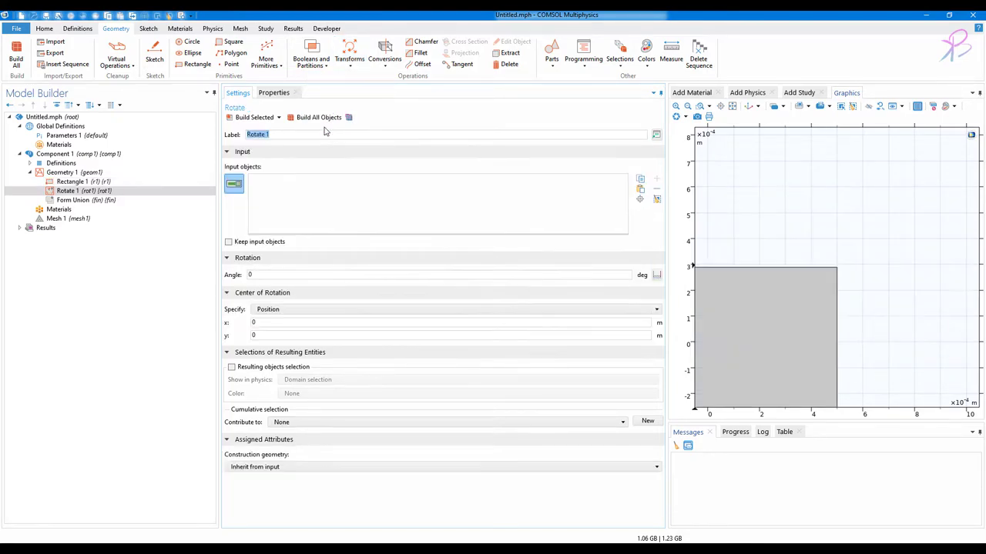
{"action": "left_click", "coordinate": [732, 107]}
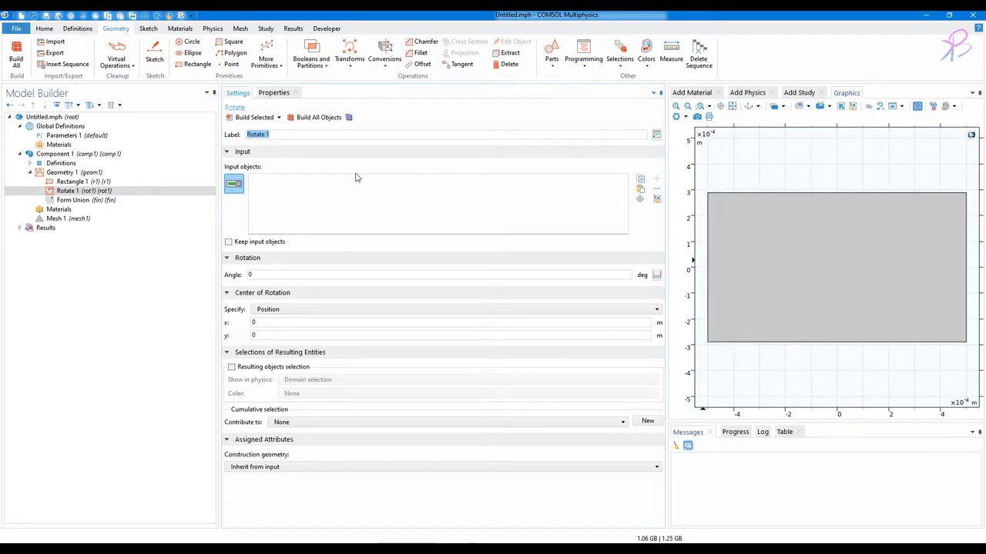
{"action": "left_click", "coordinate": [801, 250]}
{"action": "left_click", "coordinate": [291, 276]}
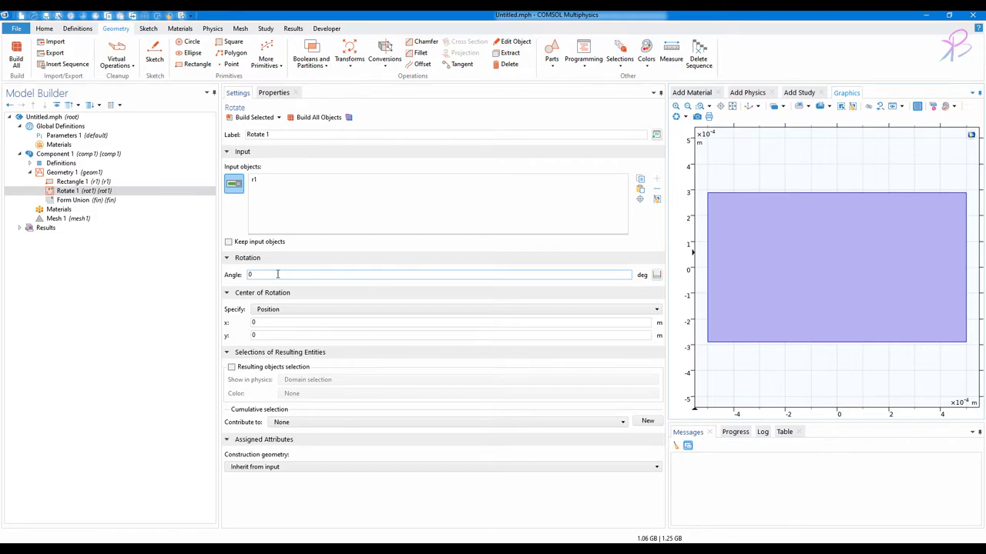
{"action": "left_click", "coordinate": [224, 273]}
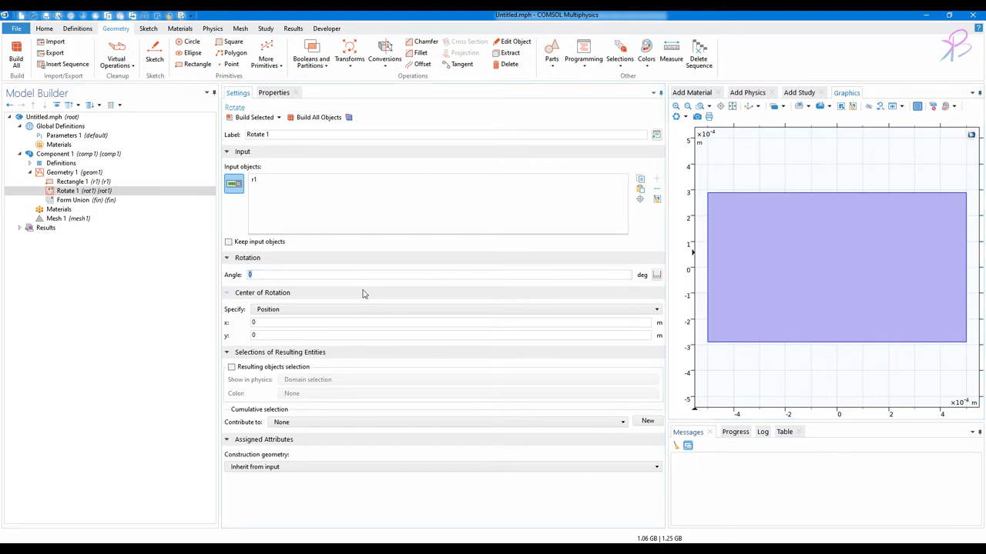
{"action": "type", "text": "60 120"}
{"action": "left_click", "coordinate": [312, 121]}
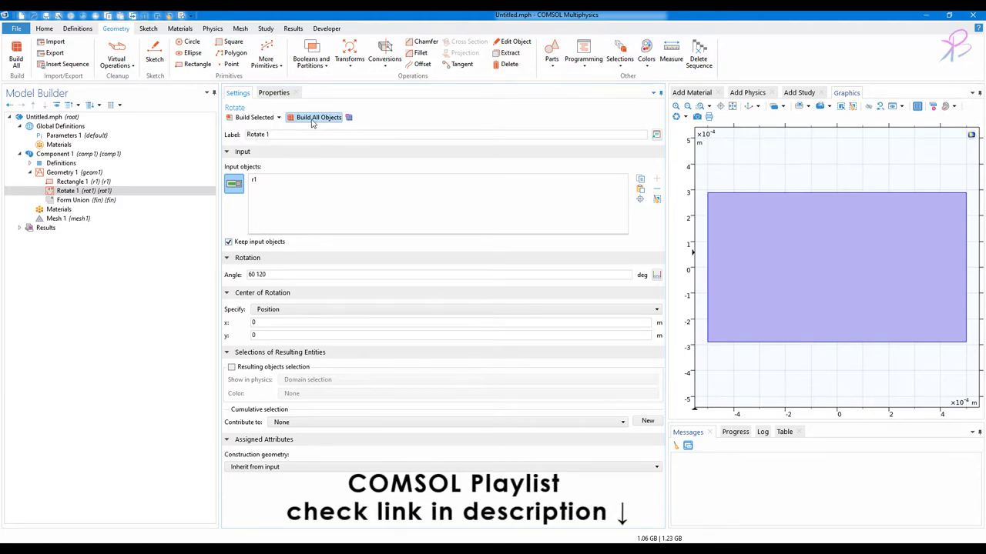
{"action": "scroll", "coordinate": [821, 206], "scroll_direction": "down", "scroll_amount": 2}
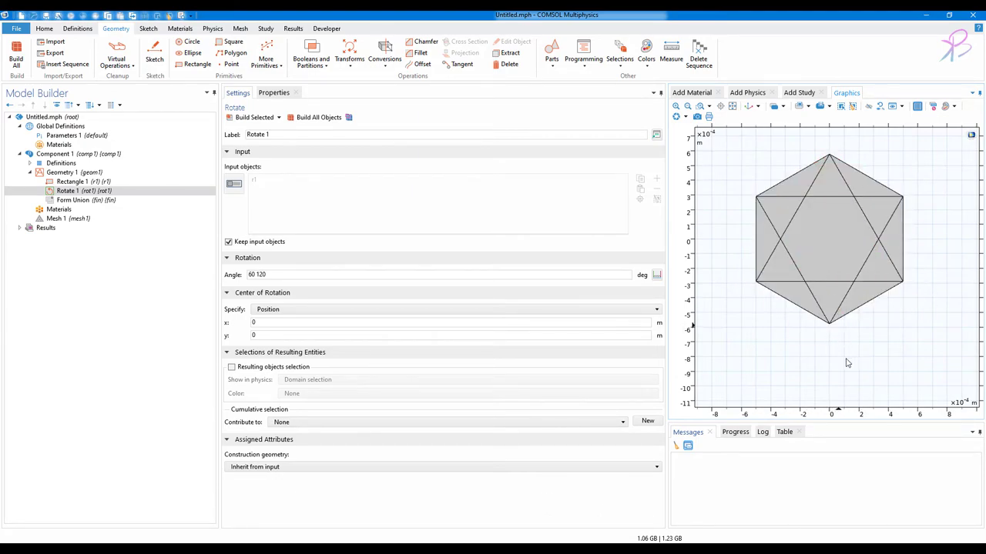
Step: Union r1, rot1(1) and rot1(2) into one hexagon without interior boundaries
{"action": "left_click", "coordinate": [327, 69]}
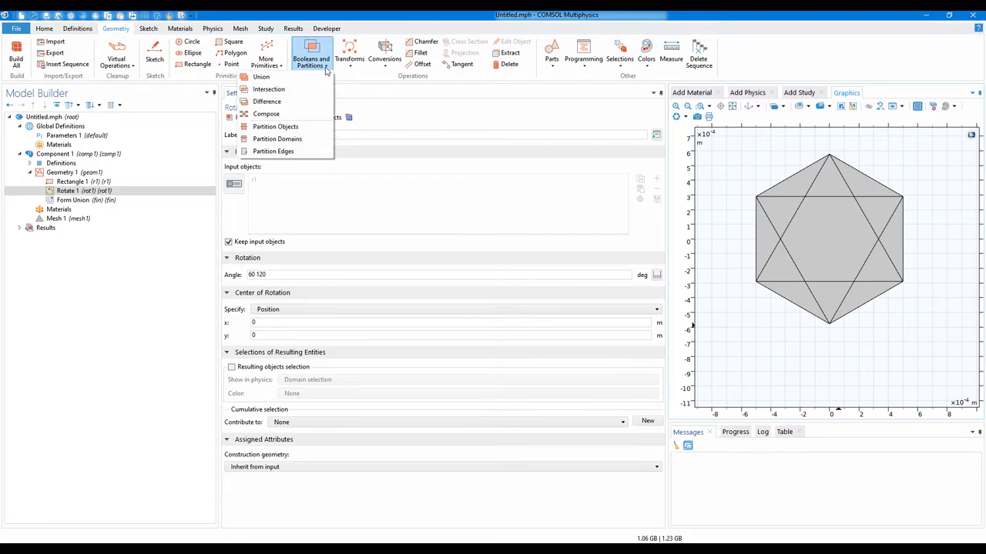
{"action": "left_click", "coordinate": [262, 77]}
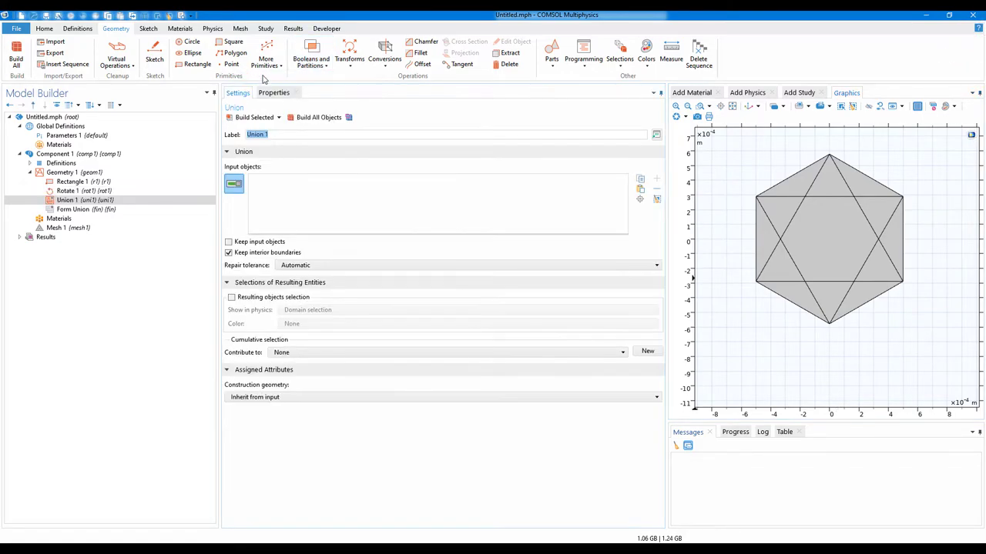
{"action": "left_click", "coordinate": [800, 211]}
{"action": "left_click", "coordinate": [800, 211]}
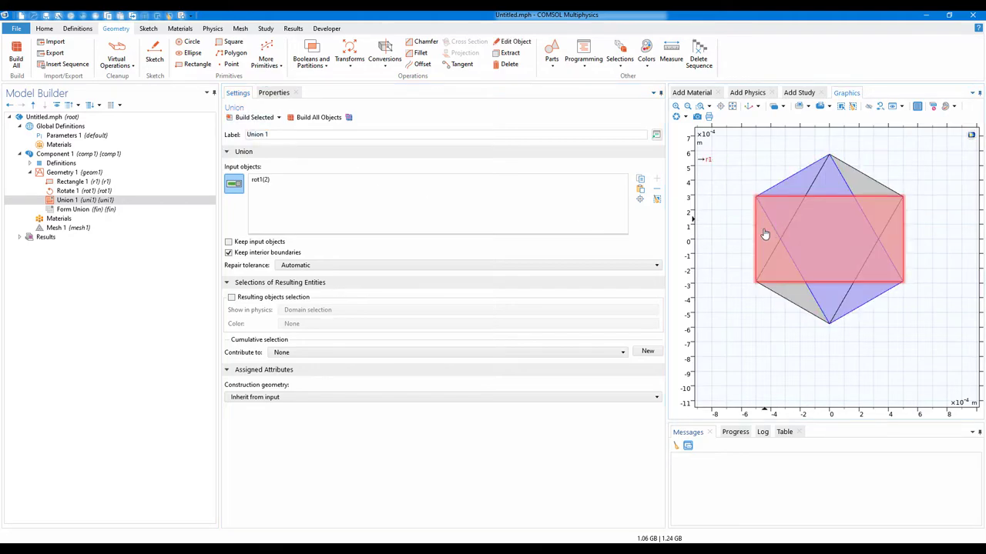
{"action": "left_click", "coordinate": [786, 301]}
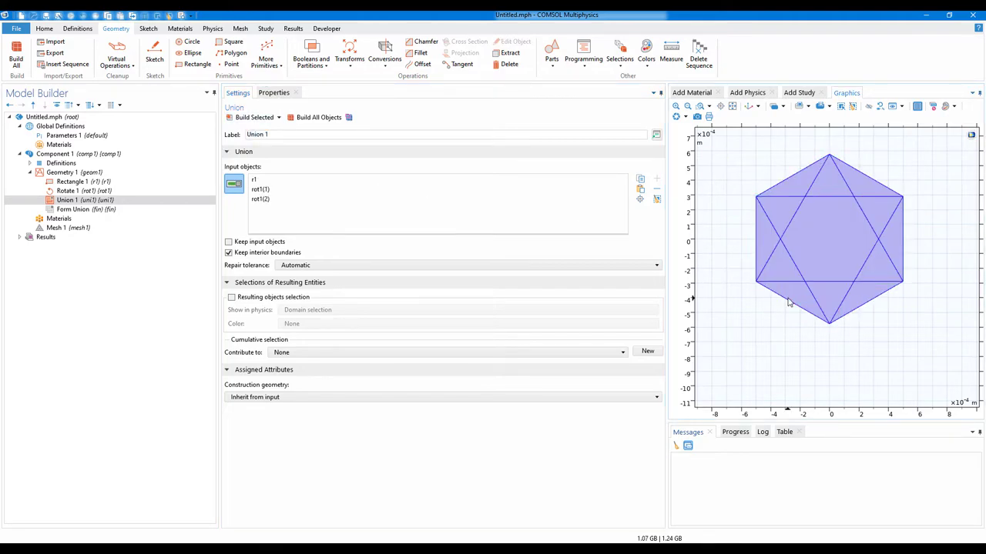
{"action": "left_click", "coordinate": [228, 254]}
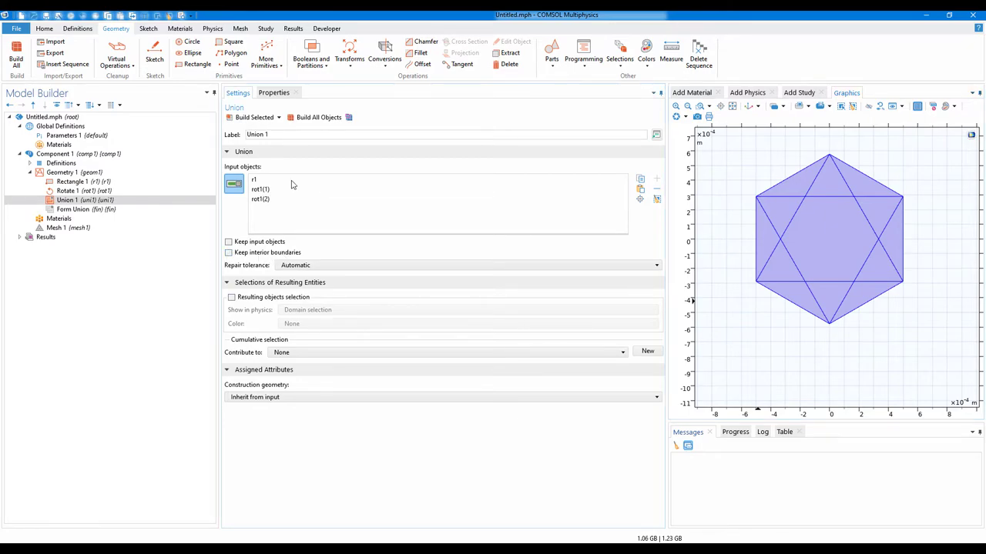
{"action": "left_click", "coordinate": [314, 118]}
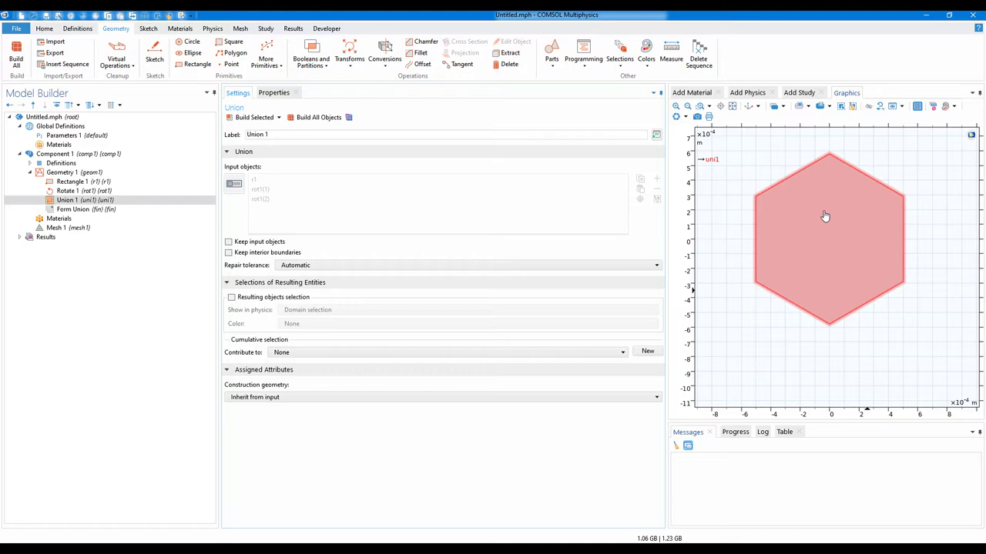
{"action": "left_click", "coordinate": [20, 154]}
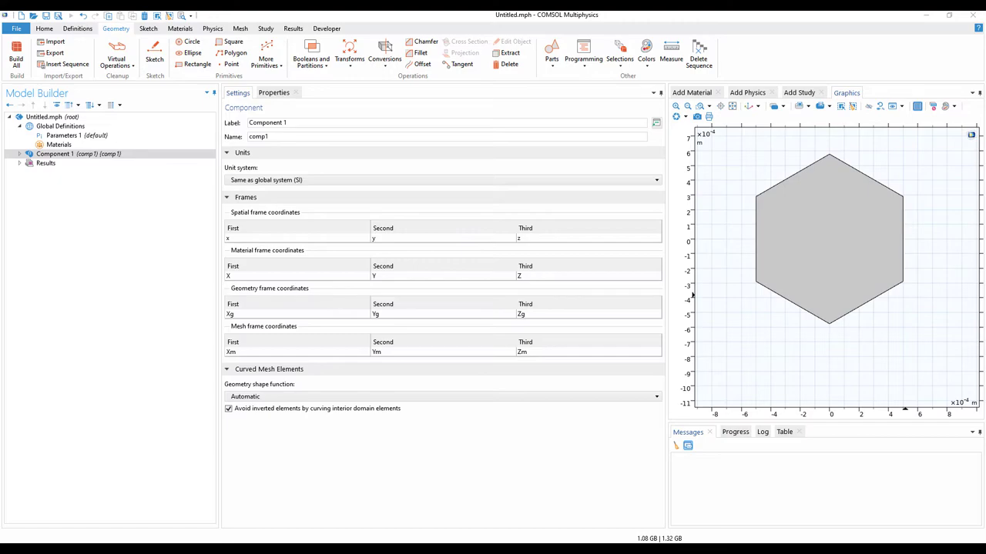
Step: Delete Component 1 and clear the Parameters 1 table
{"action": "left_click", "coordinate": [61, 117]}
{"action": "left_click", "coordinate": [68, 156]}
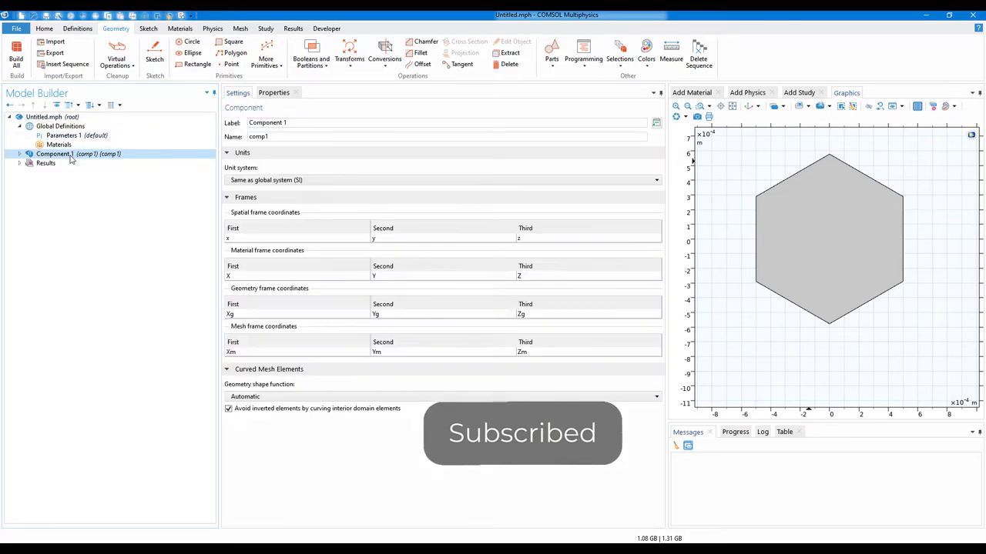
{"action": "key", "text": "Delete"}
{"action": "key", "text": "Return"}
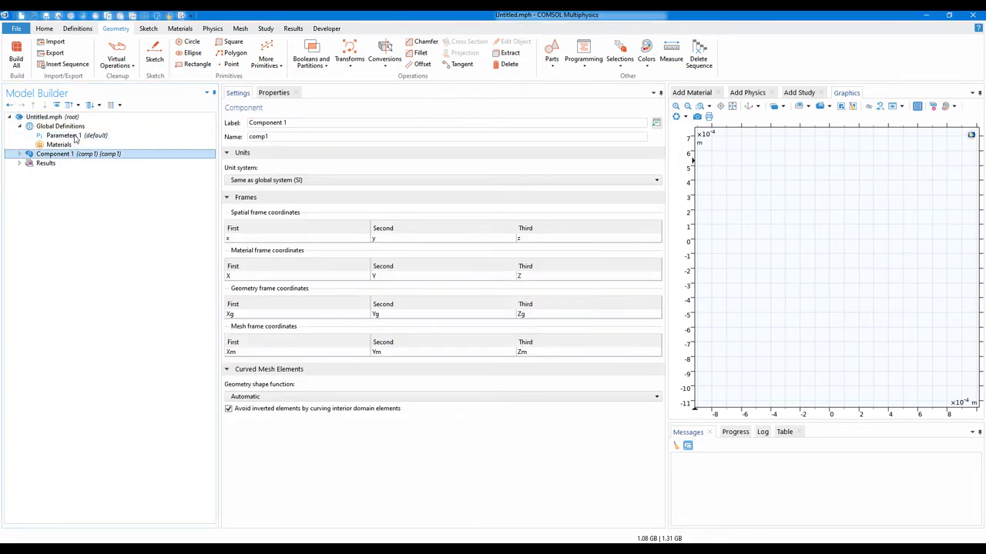
{"action": "left_click", "coordinate": [75, 136]}
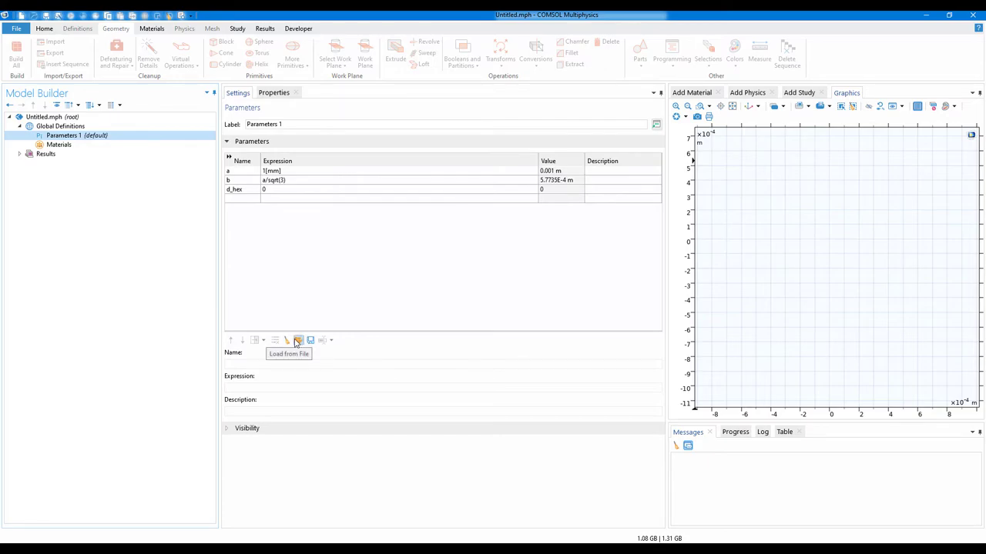
{"action": "left_click", "coordinate": [287, 341]}
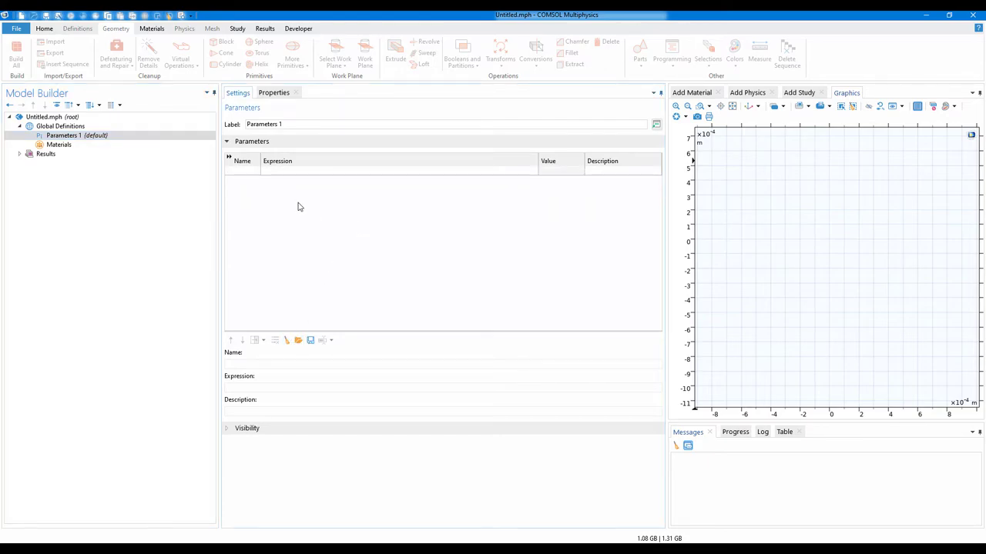
Step: Add a new empty 2D component to the model
{"action": "left_click", "coordinate": [55, 117]}
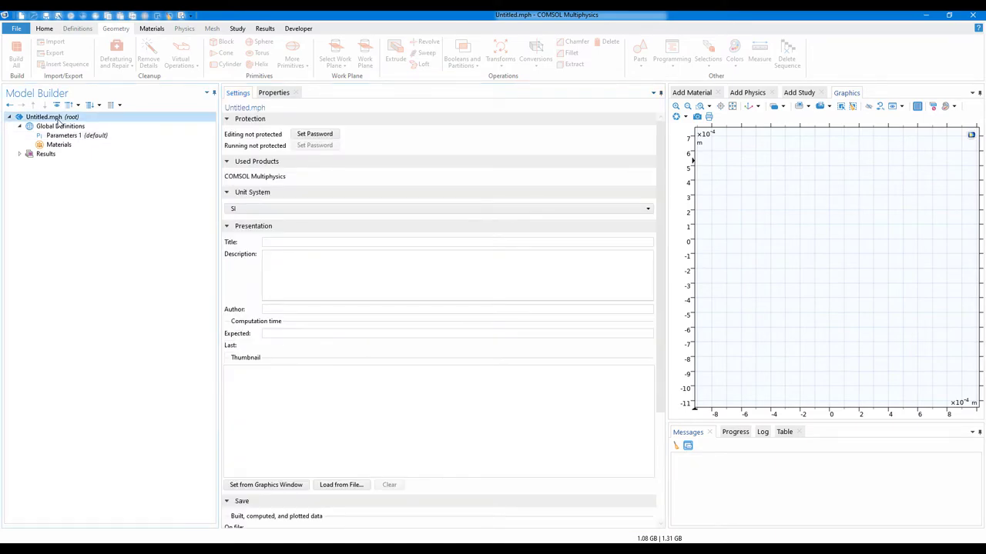
{"action": "right_click", "coordinate": [57, 120]}
{"action": "mouse_move", "coordinate": [123, 128]}
{"action": "left_click", "coordinate": [215, 152]}
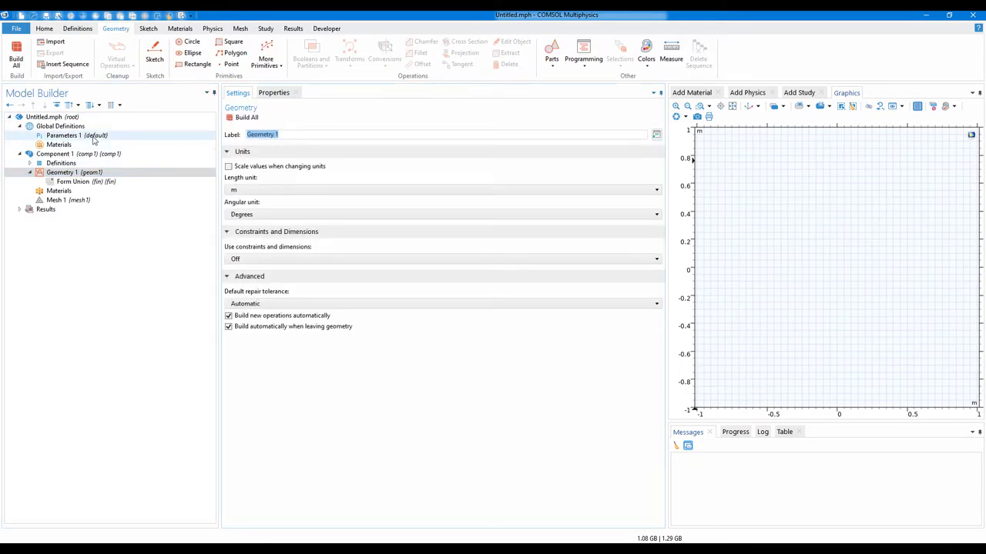
{"action": "left_click", "coordinate": [77, 136]}
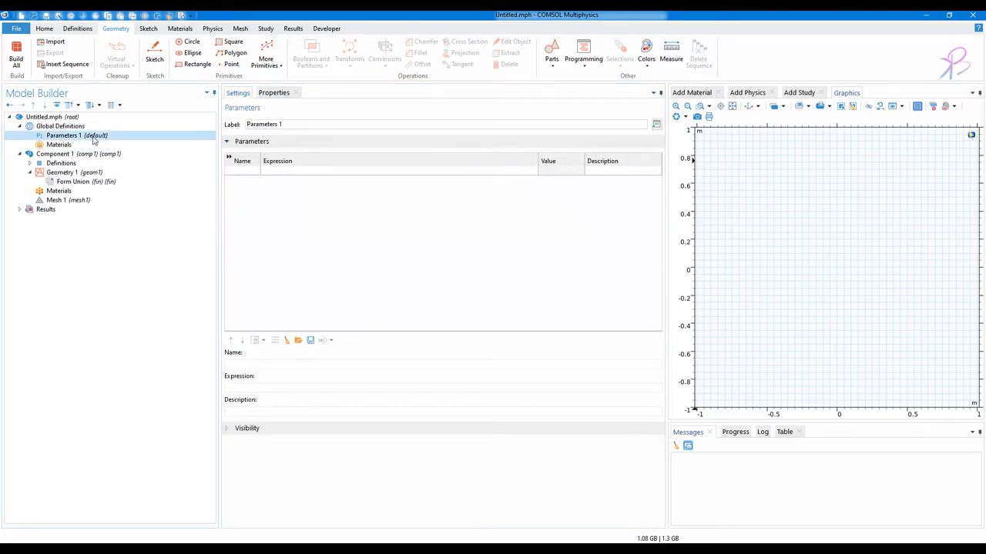
Step: Load a = 420[nm] and d_hex = a/sqrt(3) into Parameters 1 from parameter.txt
{"action": "left_click", "coordinate": [299, 341]}
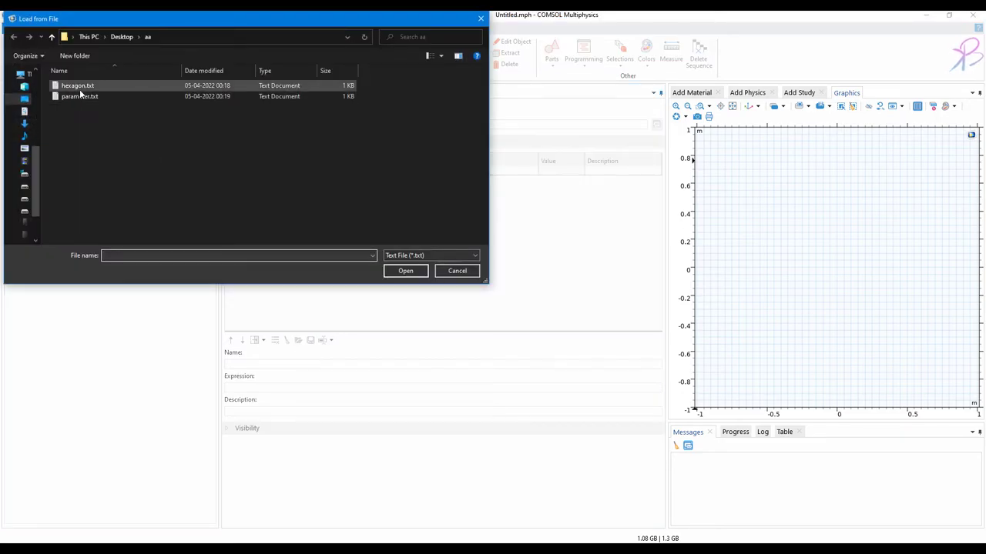
{"action": "left_click", "coordinate": [86, 97]}
{"action": "left_click", "coordinate": [401, 272]}
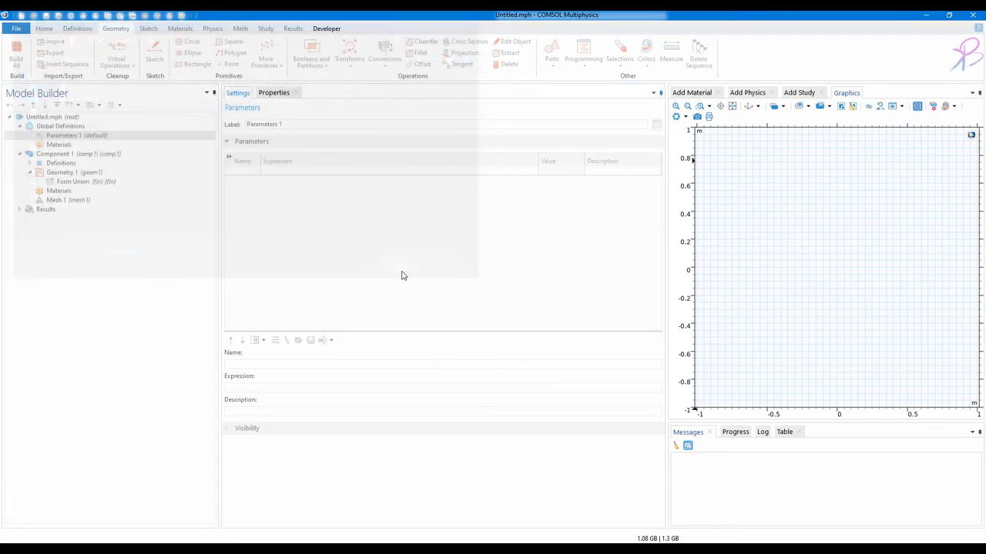
{"action": "left_click", "coordinate": [79, 175]}
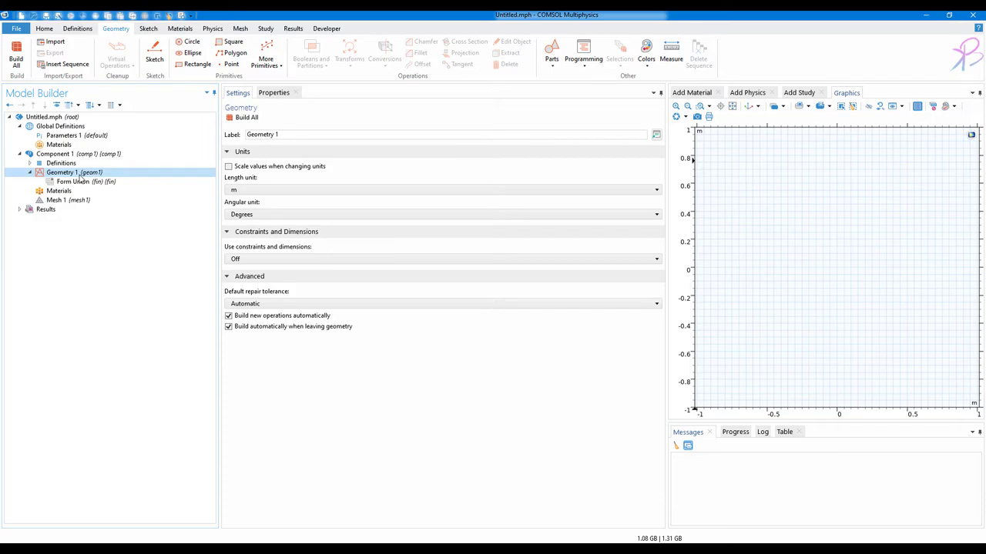
Step: Add a polygon with table coordinates loaded from hexagon.txt and build the hexagon
{"action": "left_click", "coordinate": [228, 56]}
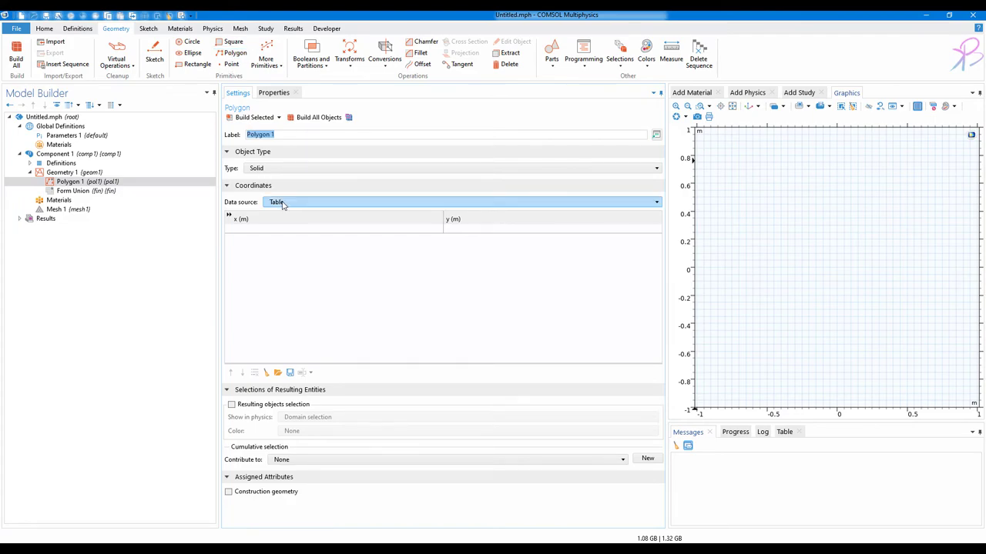
{"action": "left_click", "coordinate": [278, 205]}
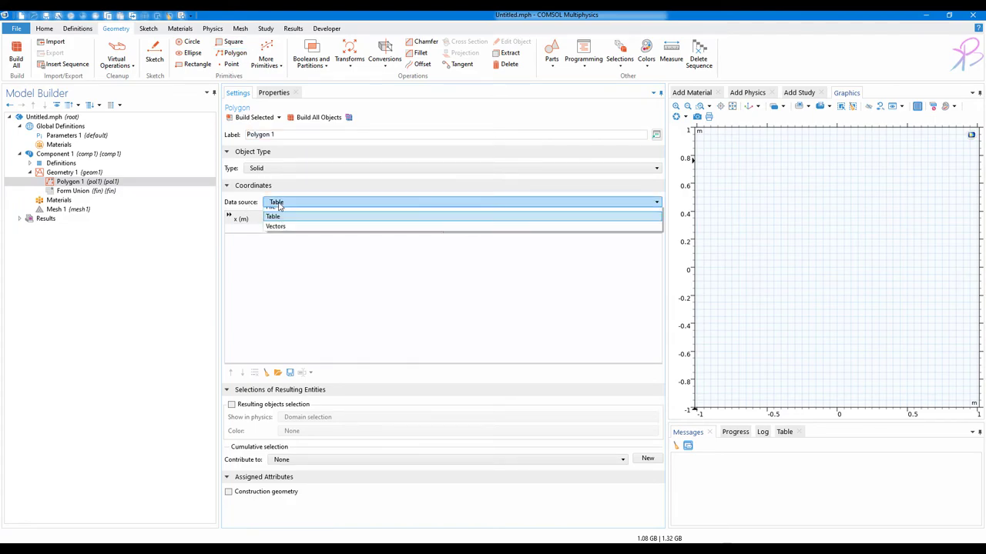
{"action": "left_click", "coordinate": [293, 204]}
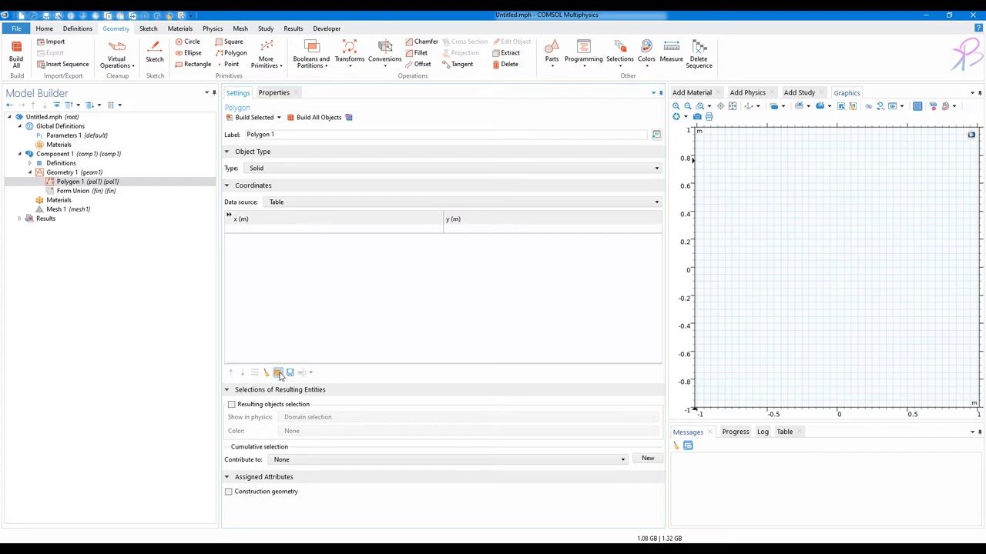
{"action": "left_click", "coordinate": [278, 373]}
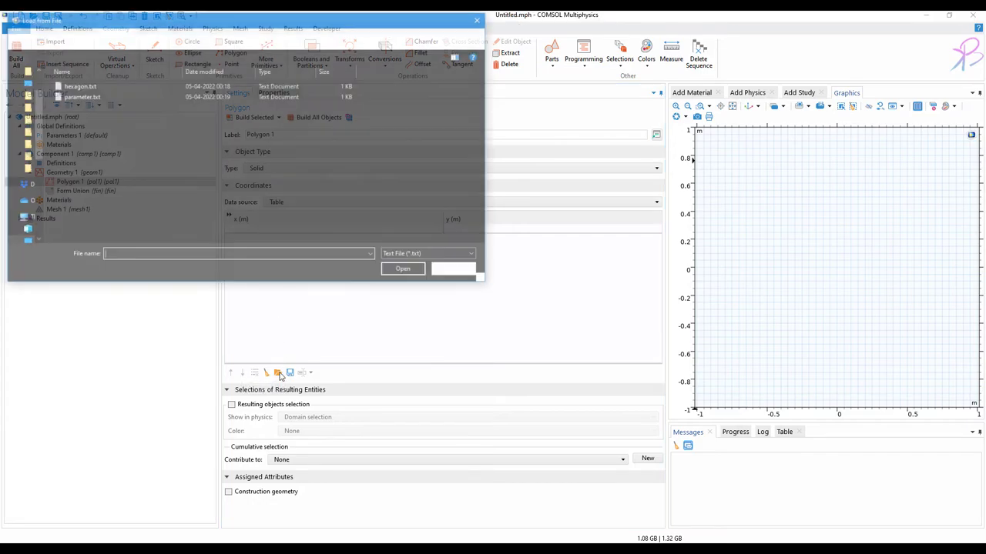
{"action": "left_click", "coordinate": [87, 85]}
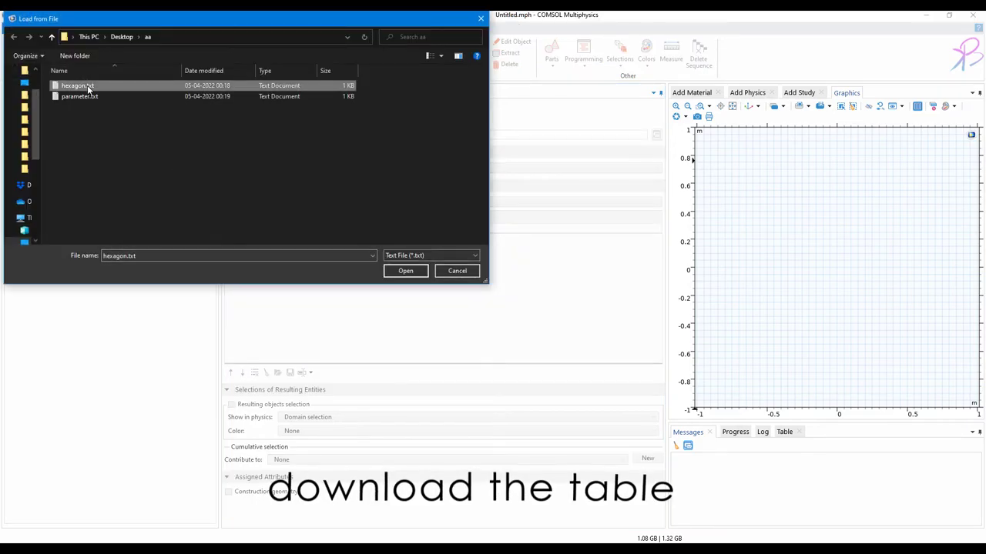
{"action": "left_click", "coordinate": [405, 271]}
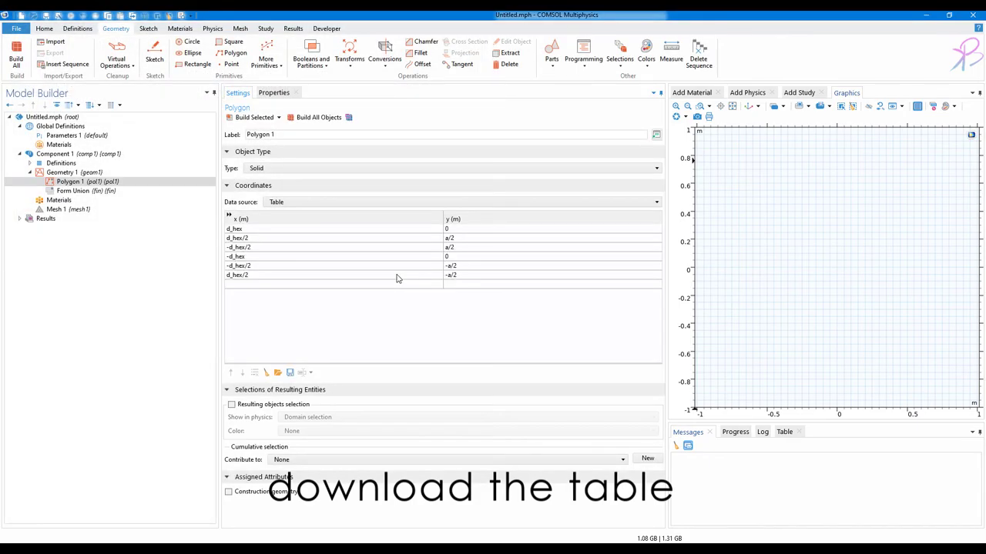
{"action": "left_click", "coordinate": [254, 118]}
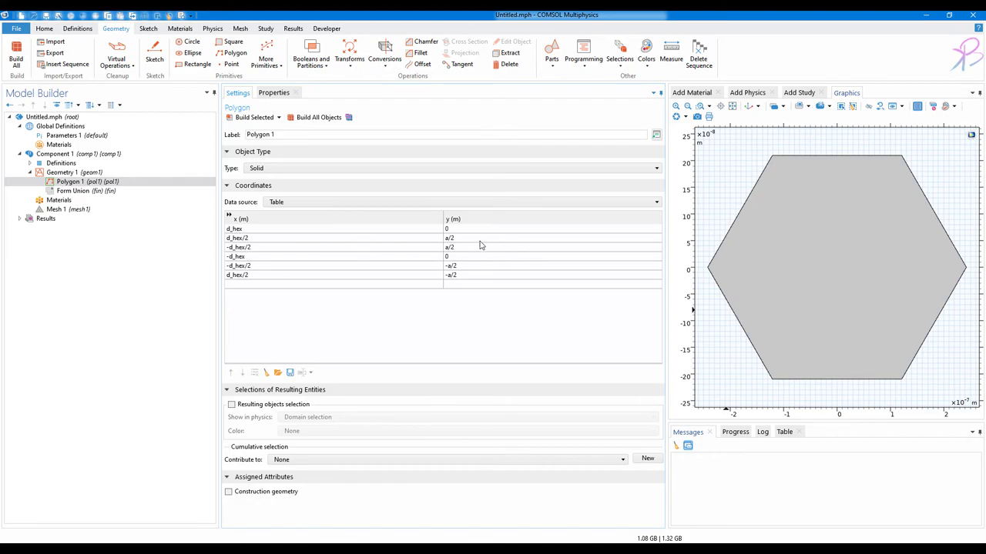
{"action": "left_click", "coordinate": [77, 135]}
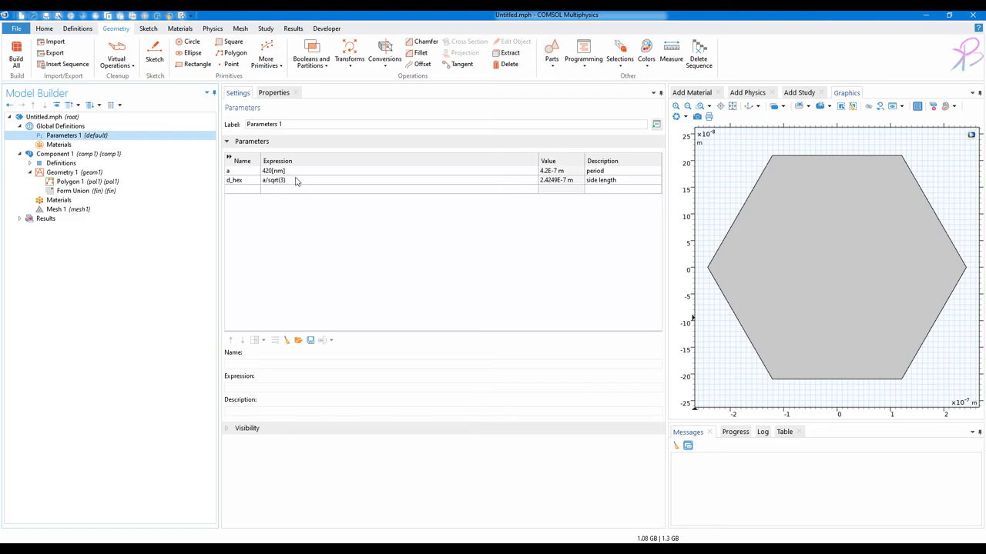
{"action": "left_click", "coordinate": [88, 181]}
{"action": "left_click", "coordinate": [87, 173]}
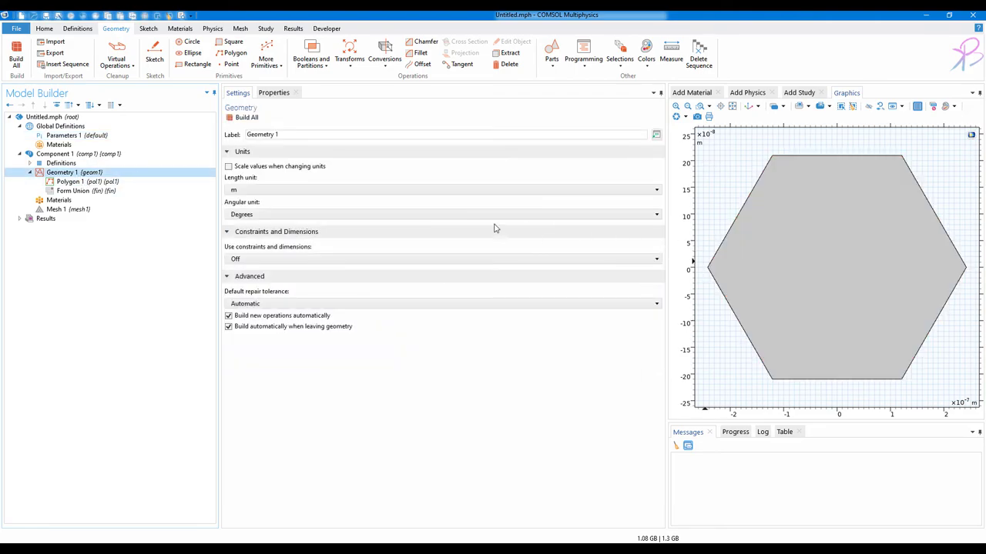
{"action": "left_click", "coordinate": [137, 182]}
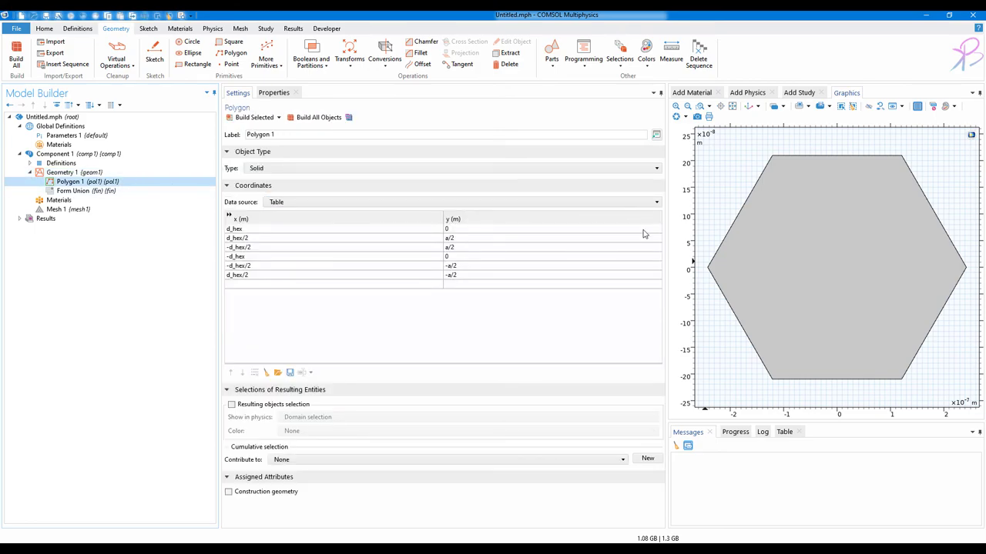